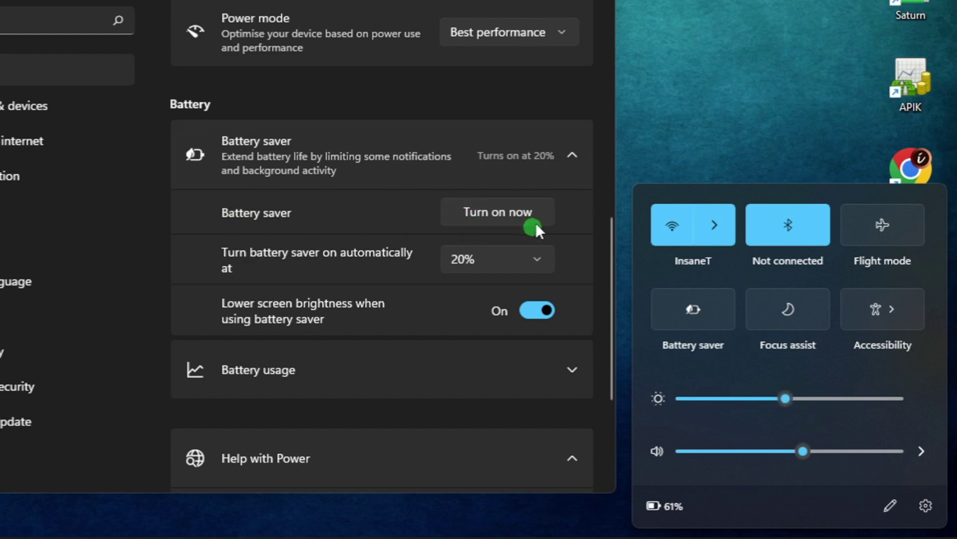
- Turn off Bluetooth in the quick settings and minimise the Settings window
{"action": "left_click", "coordinate": [789, 223]}
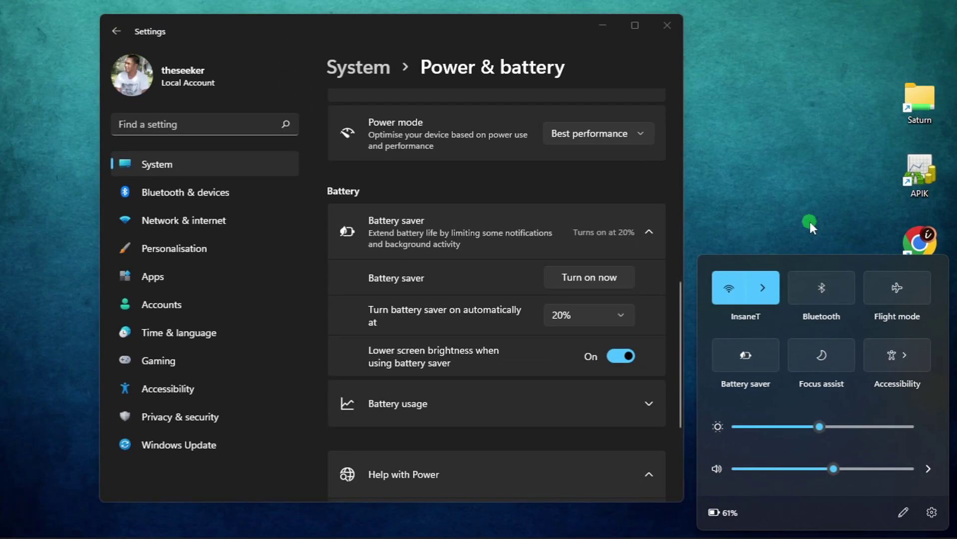
{"action": "left_click", "coordinate": [810, 222]}
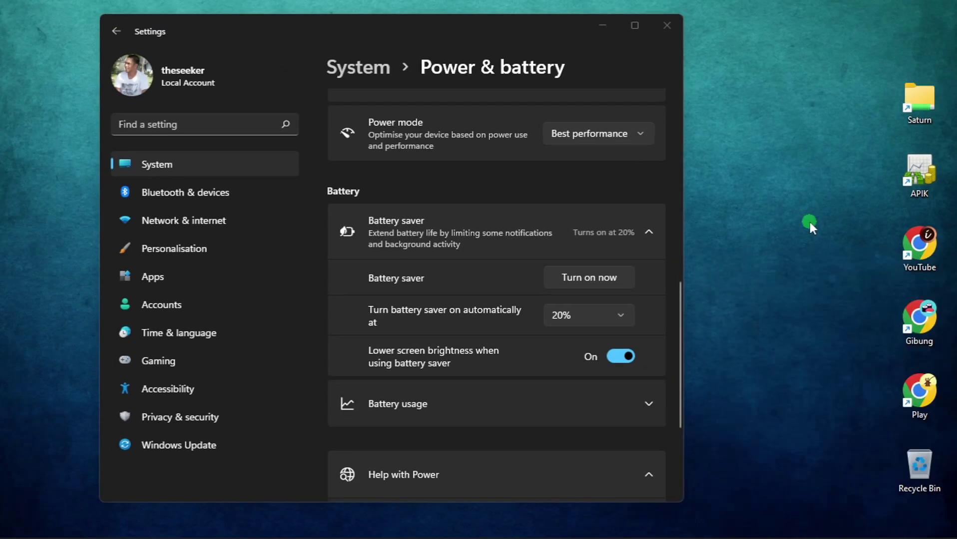
{"action": "left_click", "coordinate": [597, 25]}
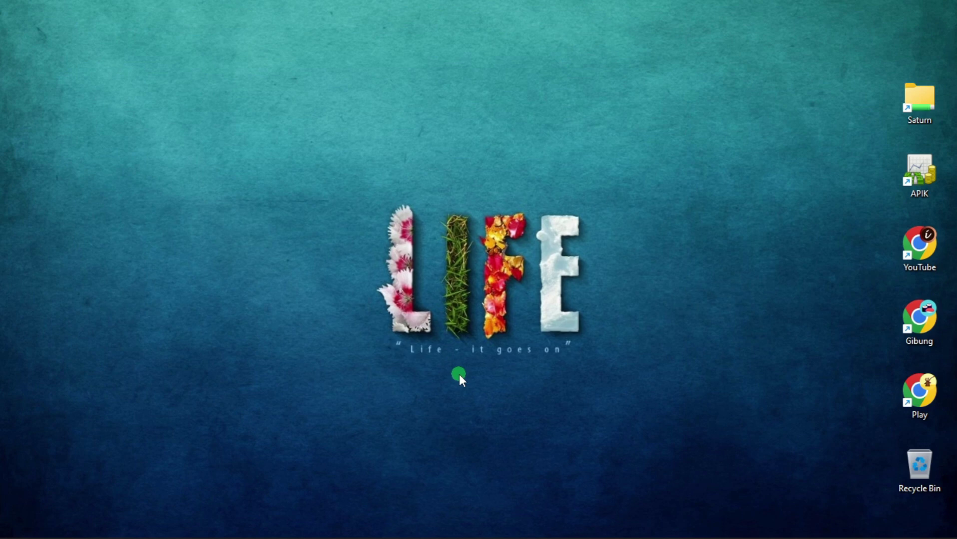
- Open Computer Management and display the Services list under Services and Applications in a maximised window
{"action": "mouse_move", "coordinate": [259, 527]}
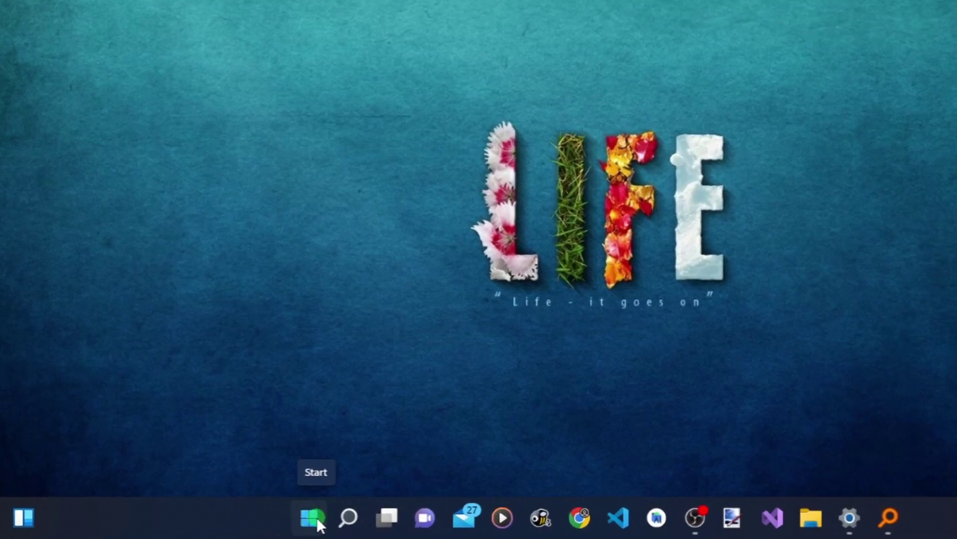
{"action": "right_click", "coordinate": [317, 517]}
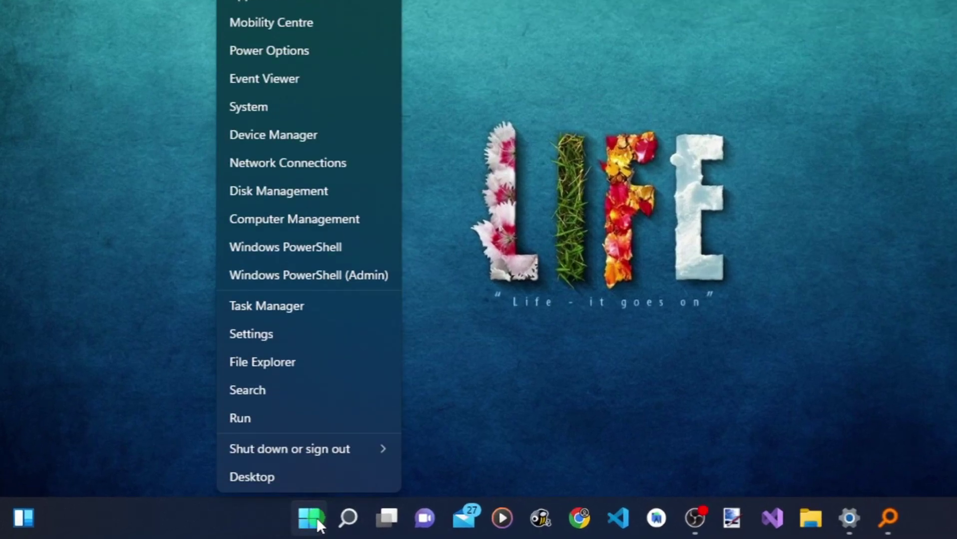
{"action": "left_click", "coordinate": [343, 216]}
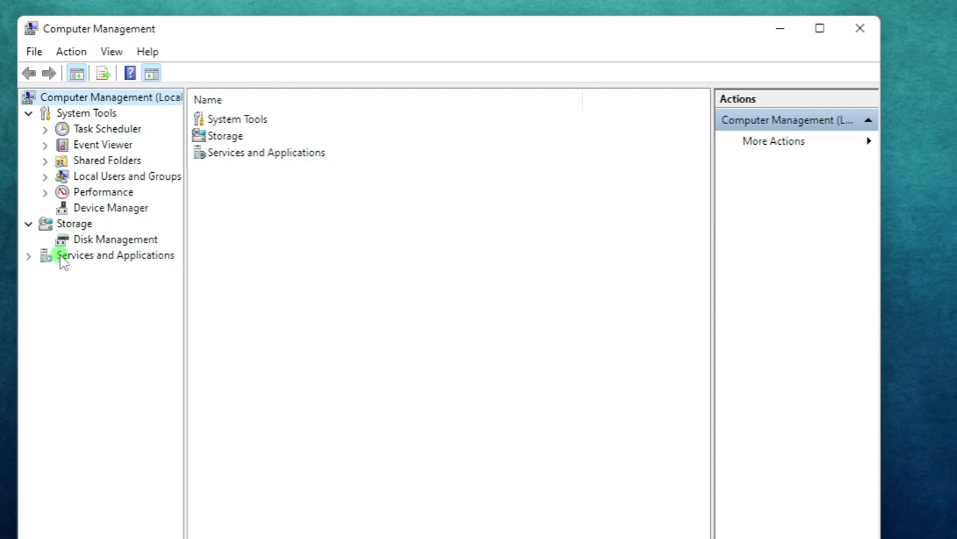
{"action": "left_click", "coordinate": [22, 204]}
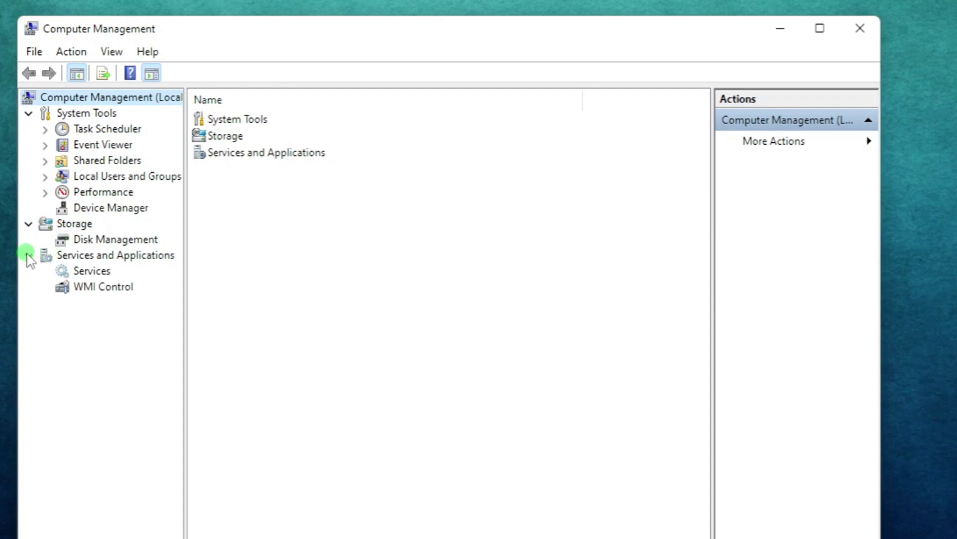
{"action": "left_click", "coordinate": [102, 271]}
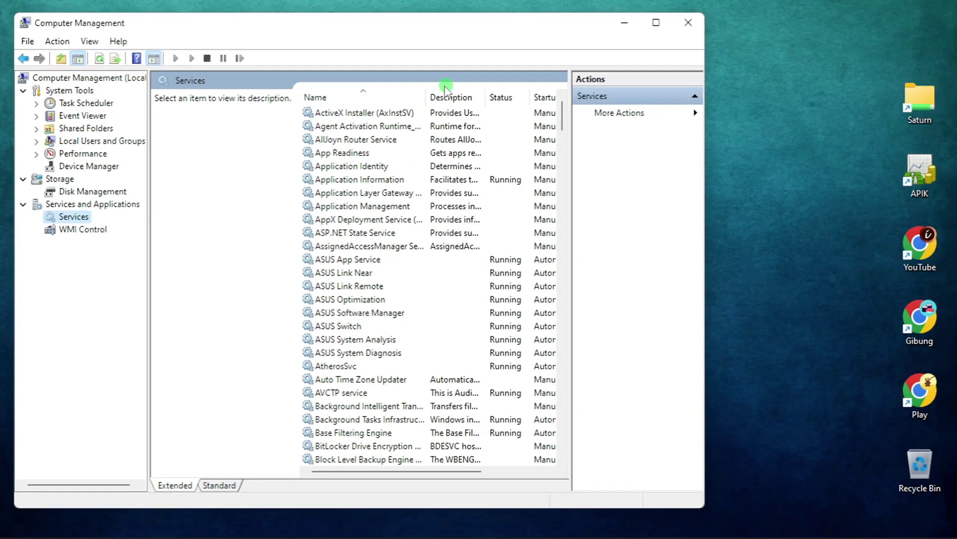
{"action": "key", "text": "super+Up"}
- Sort the services by Startup Type and look through the automatic, disabled and manual ones
{"action": "double_click", "coordinate": [662, 79]}
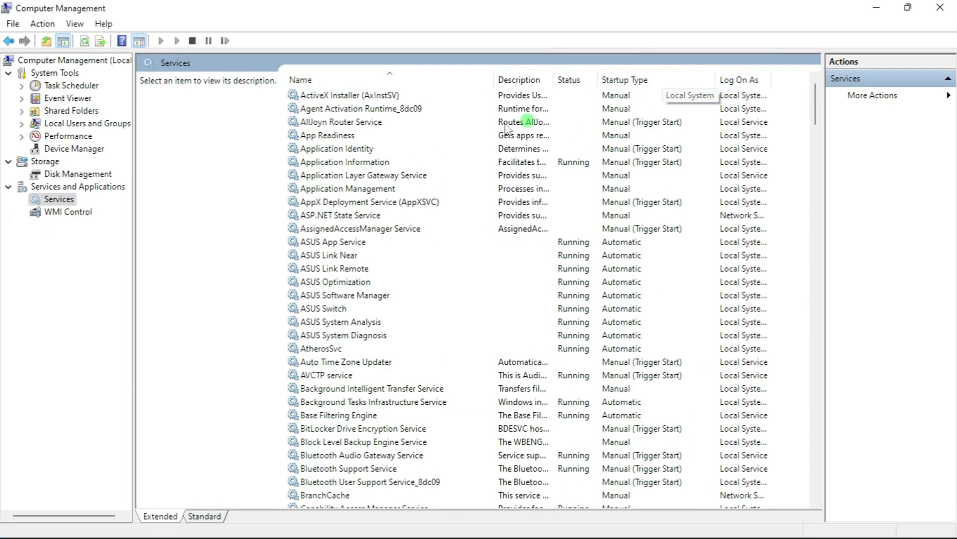
{"action": "left_click", "coordinate": [660, 81]}
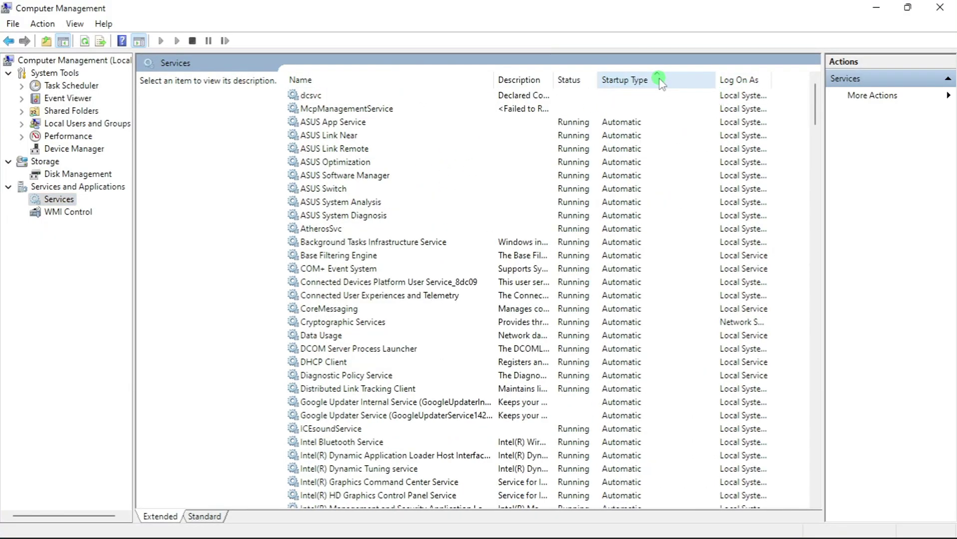
{"action": "scroll", "coordinate": [643, 155], "scroll_direction": "down", "scroll_amount": 20}
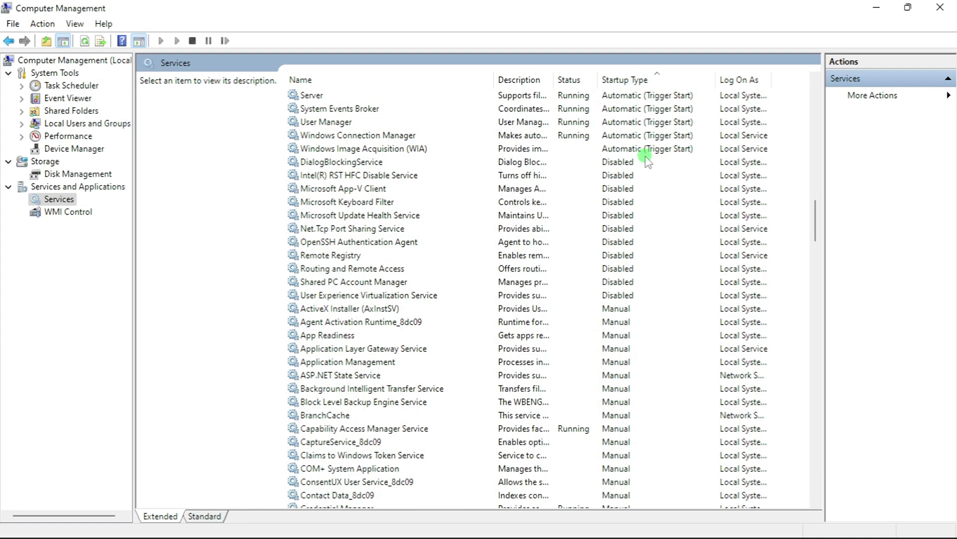
{"action": "scroll", "coordinate": [646, 159], "scroll_direction": "down", "scroll_amount": 5}
{"action": "scroll", "coordinate": [646, 159], "scroll_direction": "up", "scroll_amount": 15}
{"action": "scroll", "coordinate": [646, 159], "scroll_direction": "up", "scroll_amount": 14}
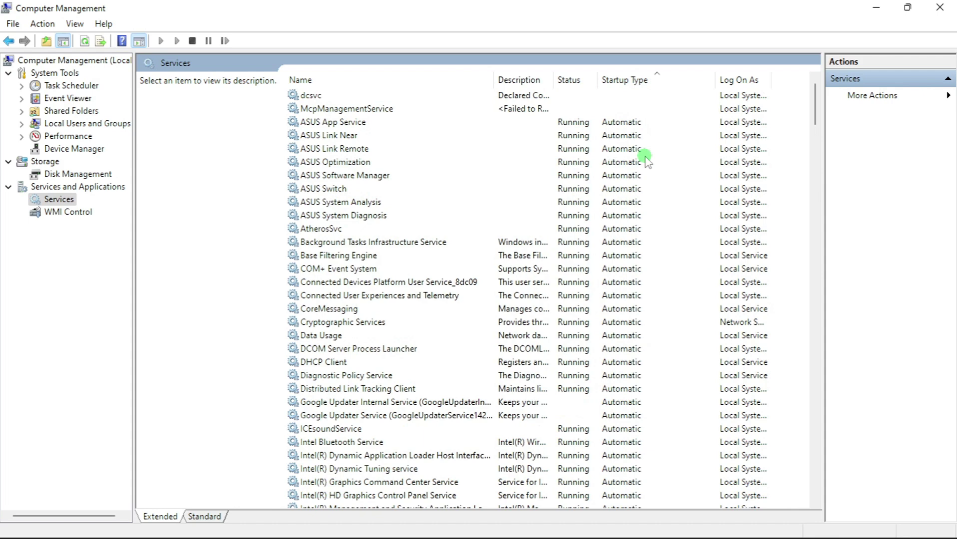
- Sort the services by name and select the Windows Search service
{"action": "left_click", "coordinate": [375, 79]}
{"action": "left_click_drag", "start_coordinate": [813, 107], "coordinate": [820, 455]}
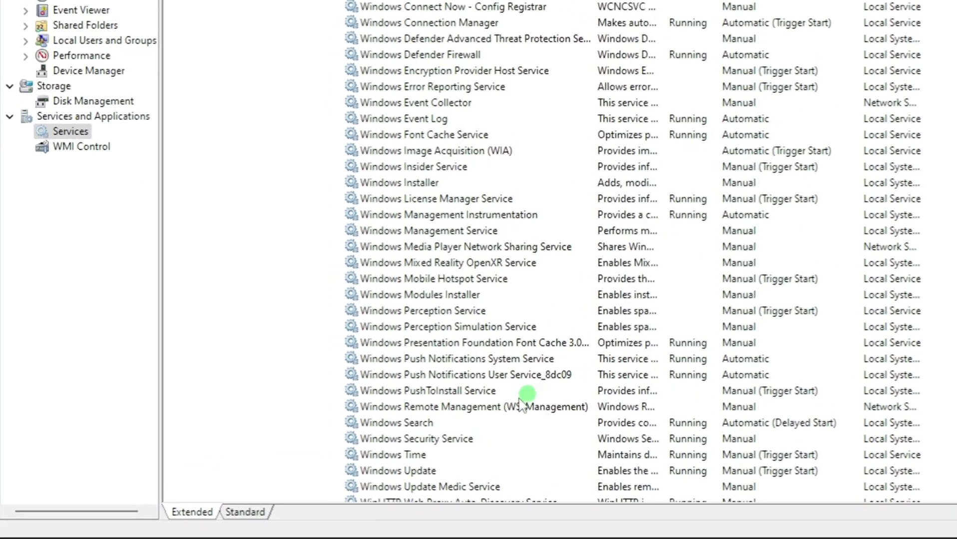
{"action": "left_click", "coordinate": [418, 442]}
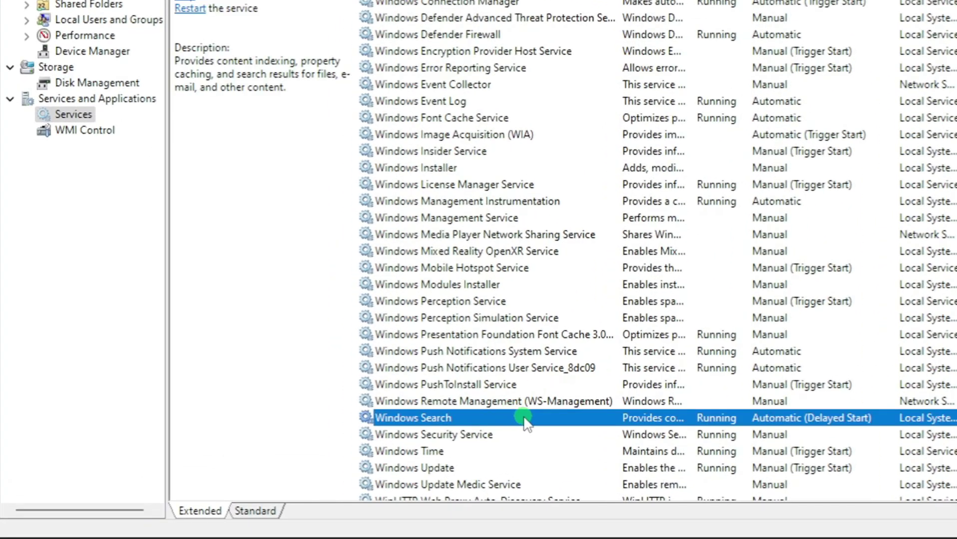
{"action": "scroll", "coordinate": [418, 416], "scroll_direction": "down", "scroll_amount": 4}
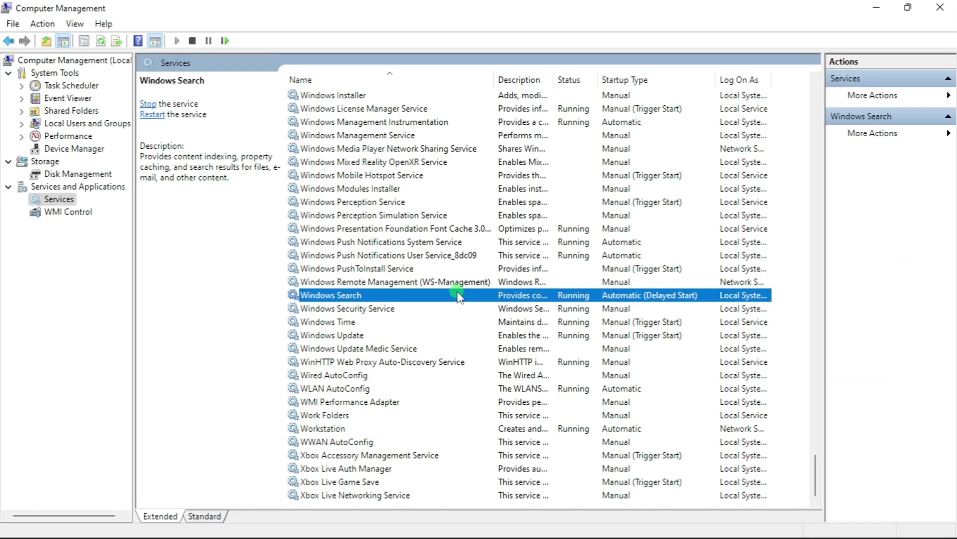
- Switch to Everything to view its file search for saveKrdTrx, and return to the services list
{"action": "mouse_move", "coordinate": [875, 526]}
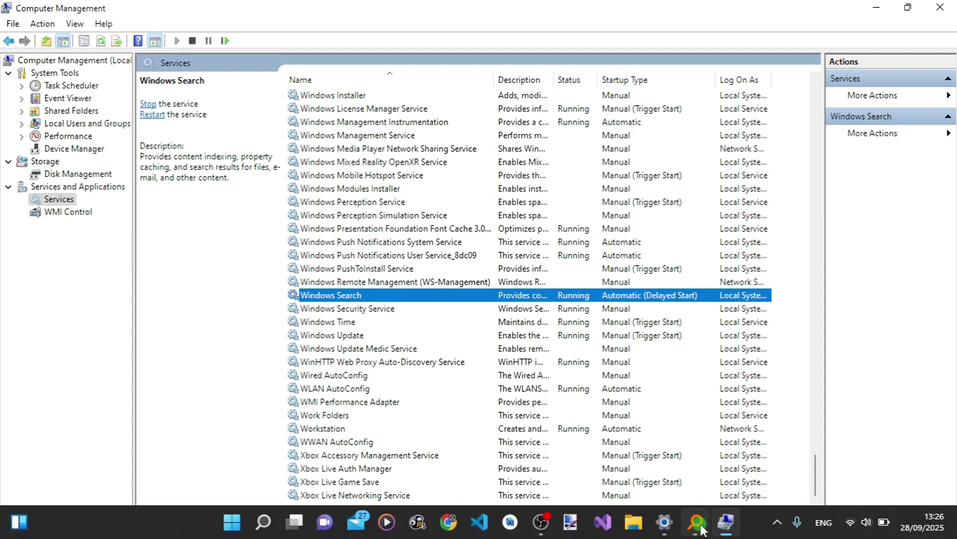
{"action": "left_click", "coordinate": [700, 528]}
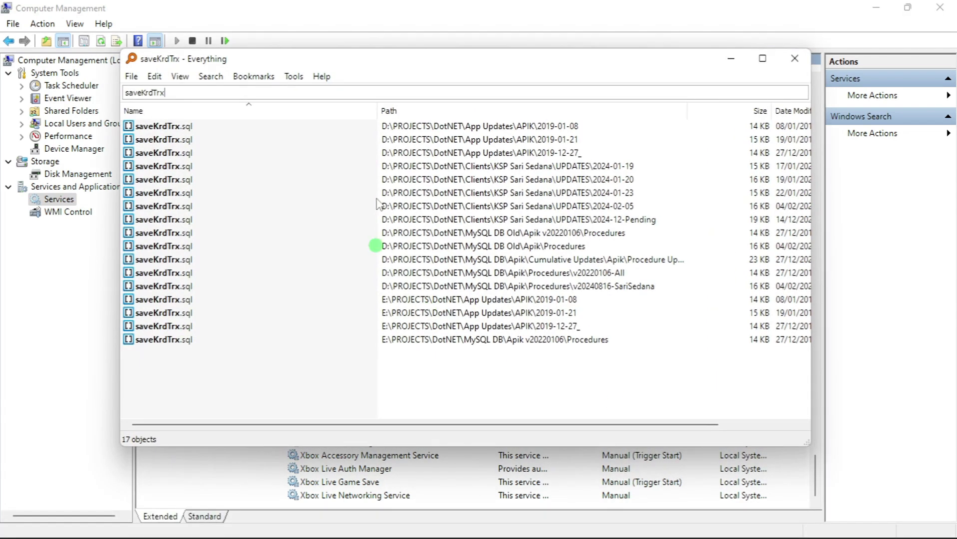
{"action": "left_click", "coordinate": [732, 59]}
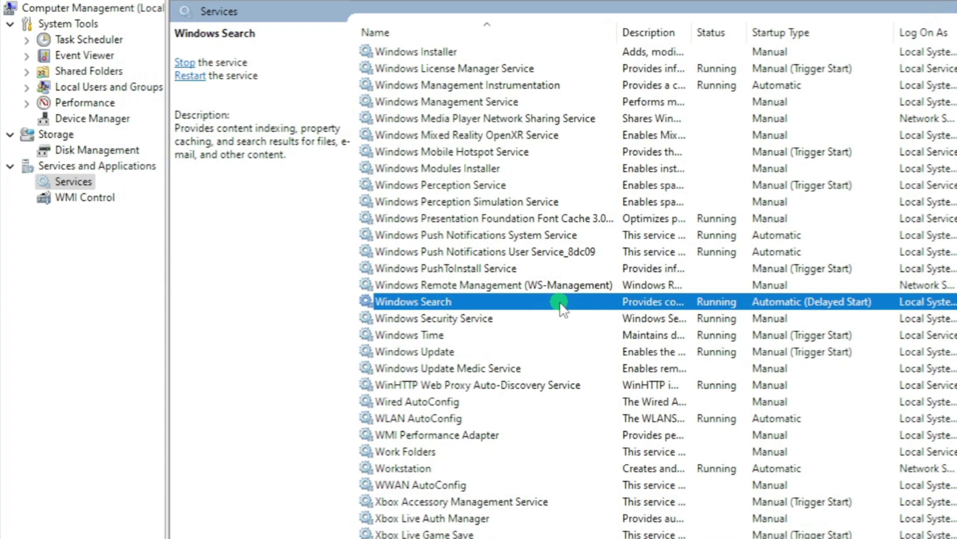
- Stop the Windows Search service and set its startup type to Disabled
{"action": "right_click", "coordinate": [560, 305]}
{"action": "left_click", "coordinate": [634, 334]}
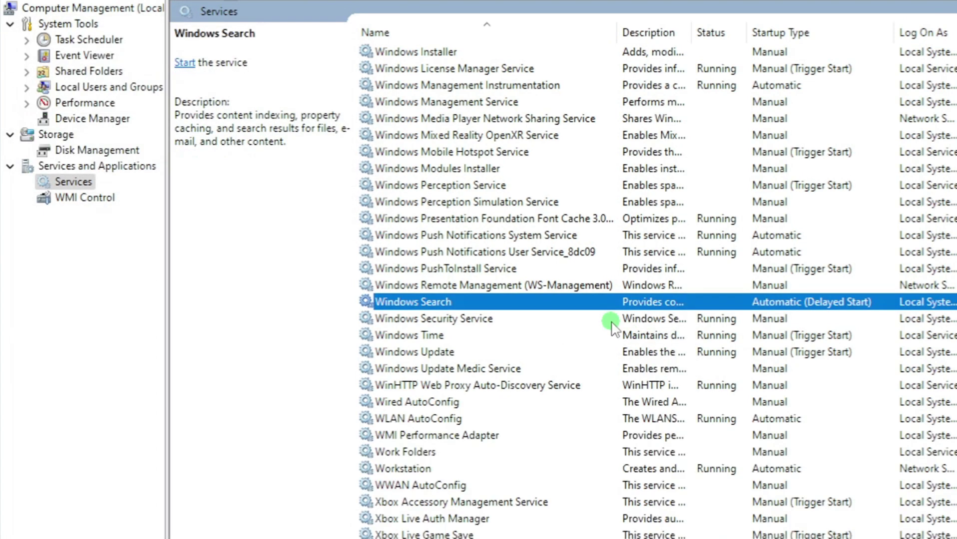
{"action": "right_click", "coordinate": [577, 299]}
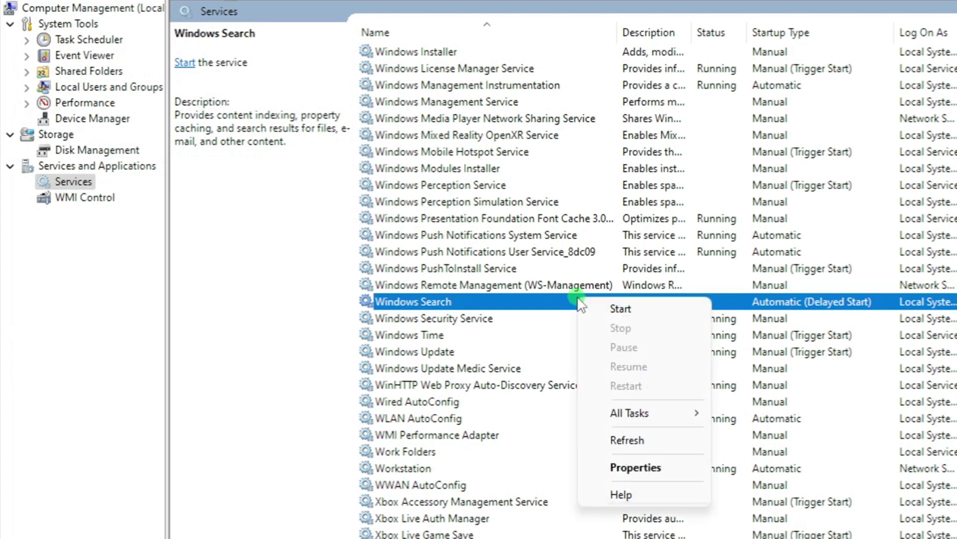
{"action": "left_click", "coordinate": [637, 469]}
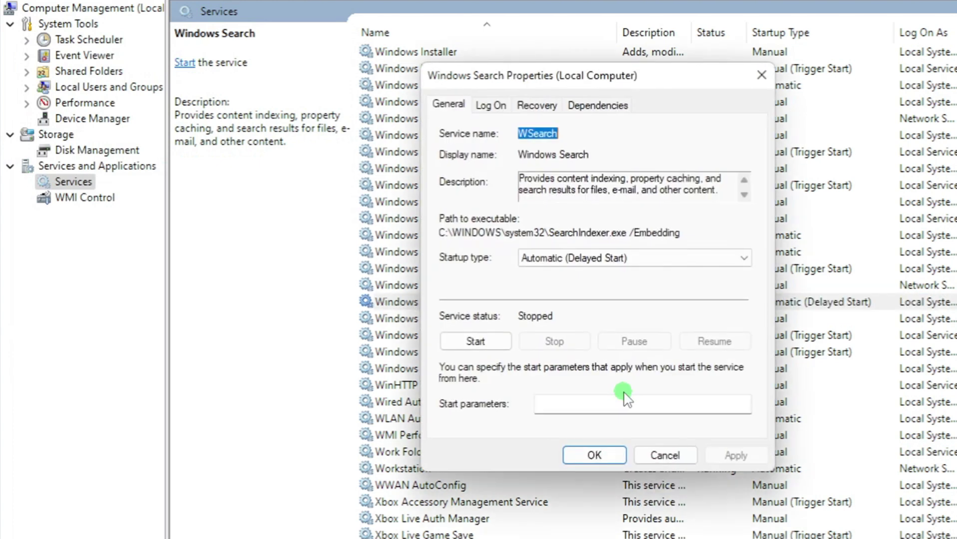
{"action": "left_click", "coordinate": [745, 256]}
{"action": "left_click", "coordinate": [691, 299]}
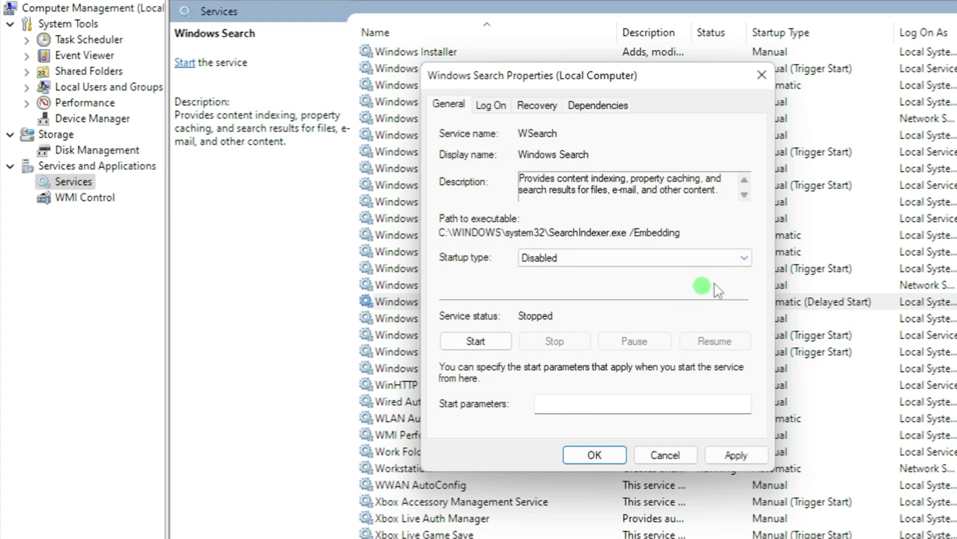
{"action": "left_click", "coordinate": [593, 455]}
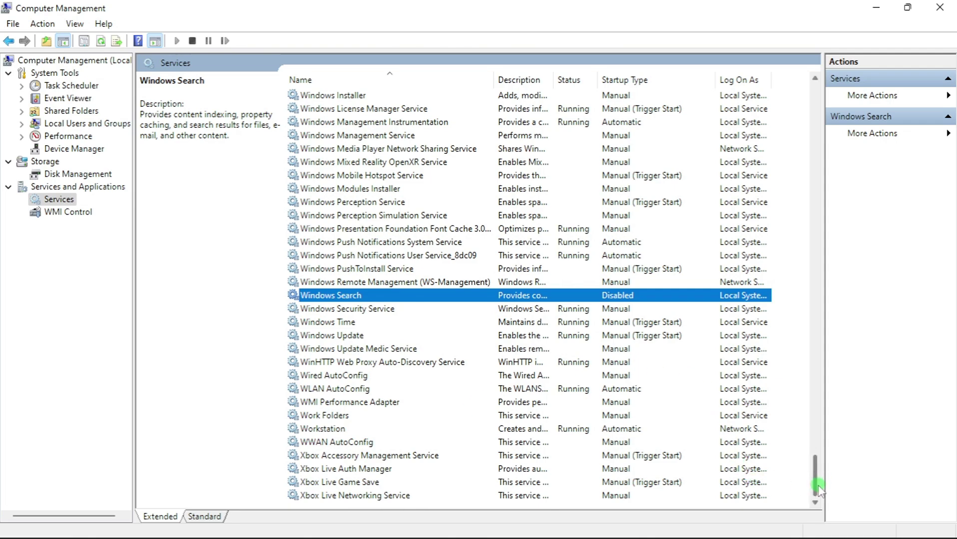
- Select the Background Intelligent Transfer Service and read its description
{"action": "left_click_drag", "start_coordinate": [815, 482], "coordinate": [837, 94]}
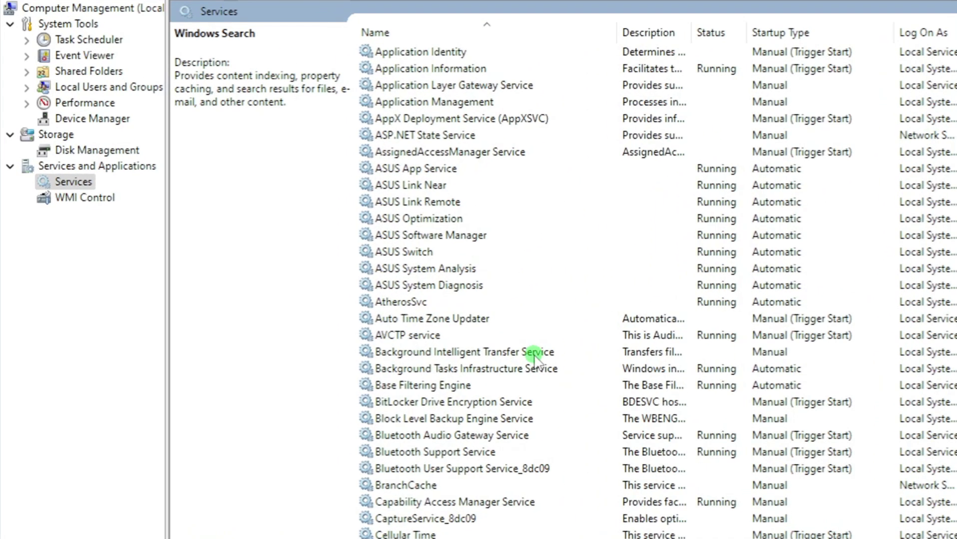
{"action": "left_click", "coordinate": [428, 337]}
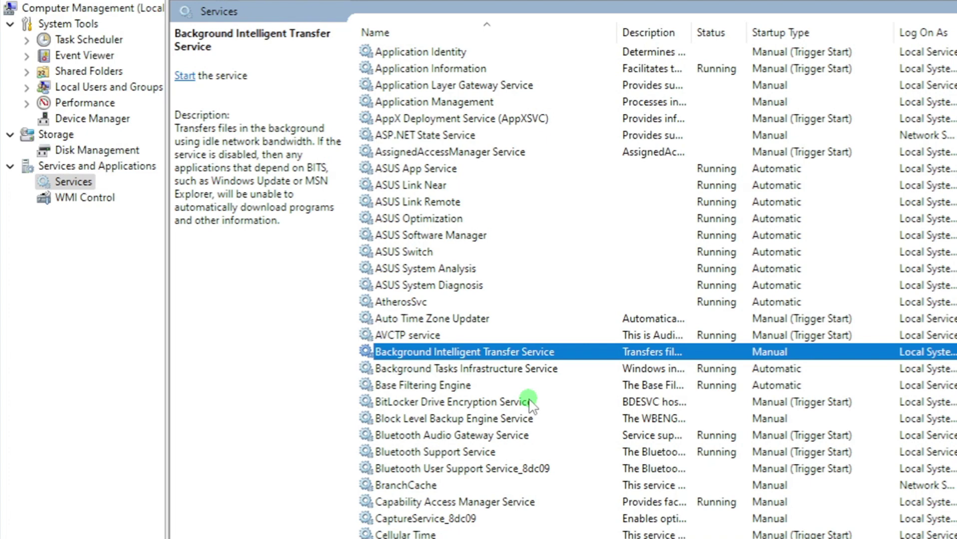
- Stop the Connected User Experiences and Telemetry service and set its startup type to Disabled
{"action": "scroll", "coordinate": [546, 363], "scroll_direction": "down", "scroll_amount": 11}
{"action": "scroll", "coordinate": [546, 363], "scroll_direction": "up", "scroll_amount": 2}
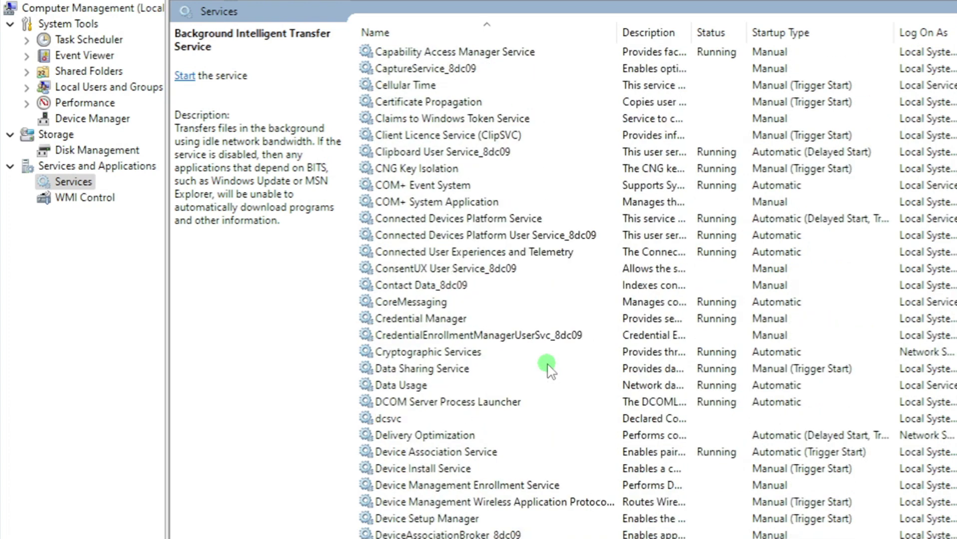
{"action": "left_click", "coordinate": [499, 252]}
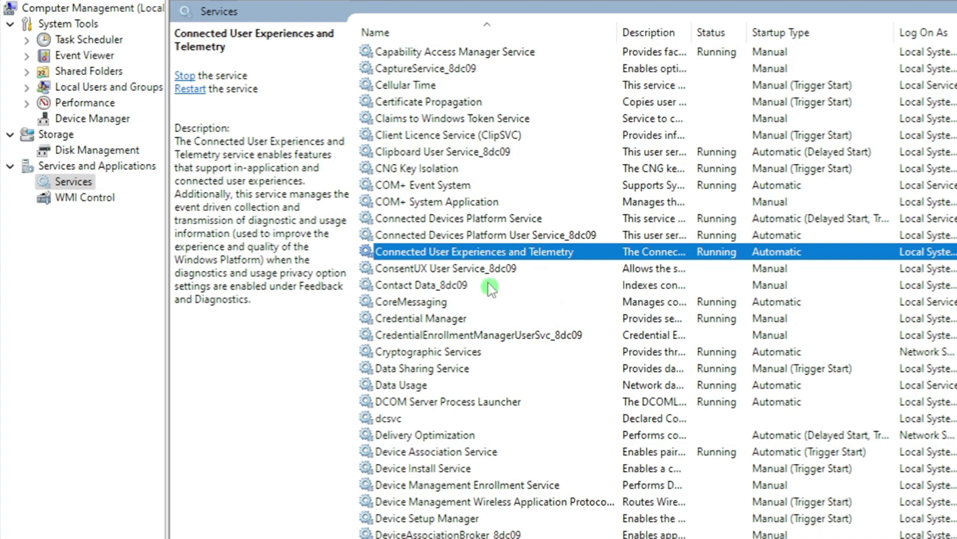
{"action": "right_click", "coordinate": [525, 252]}
{"action": "left_click", "coordinate": [554, 266]}
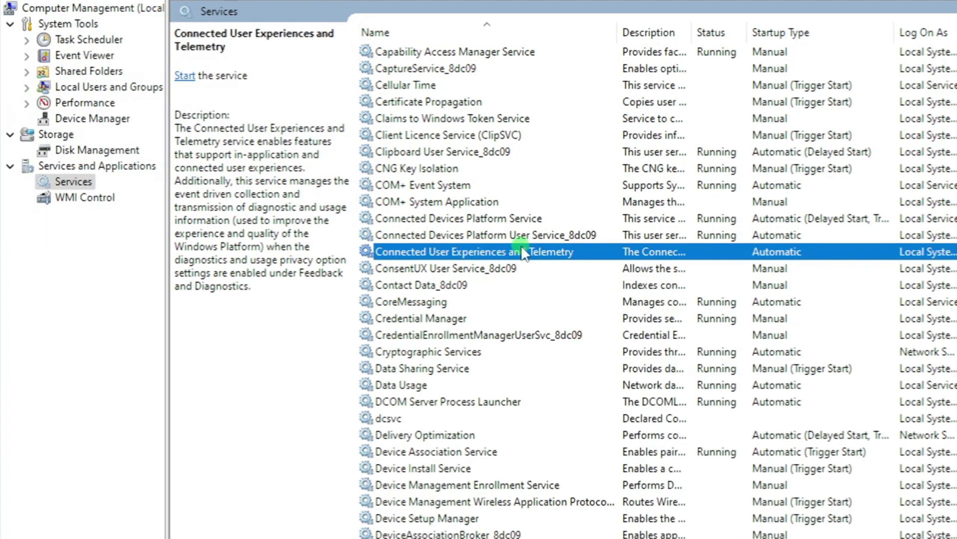
{"action": "right_click", "coordinate": [521, 252]}
{"action": "left_click", "coordinate": [540, 426]}
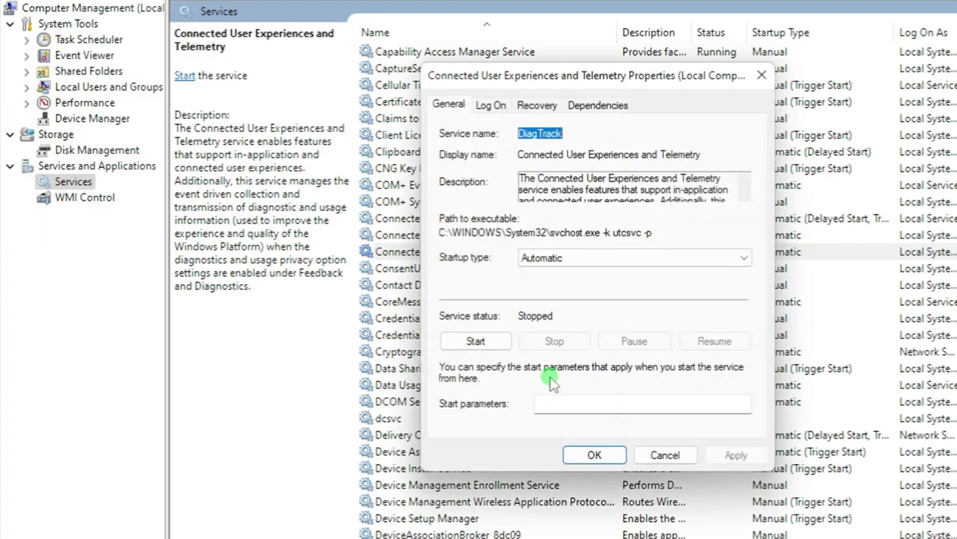
{"action": "left_click", "coordinate": [741, 258]}
{"action": "left_click", "coordinate": [626, 311]}
{"action": "left_click", "coordinate": [595, 452]}
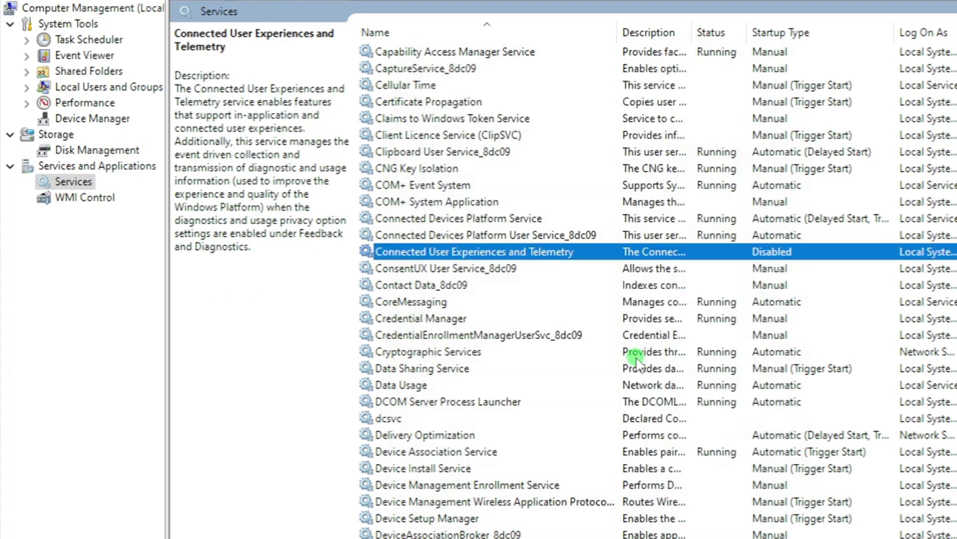
- Stop the Program Compatibility Assistant Service and set its startup type to Disabled
{"action": "scroll", "coordinate": [636, 344], "scroll_direction": "down", "scroll_amount": 20}
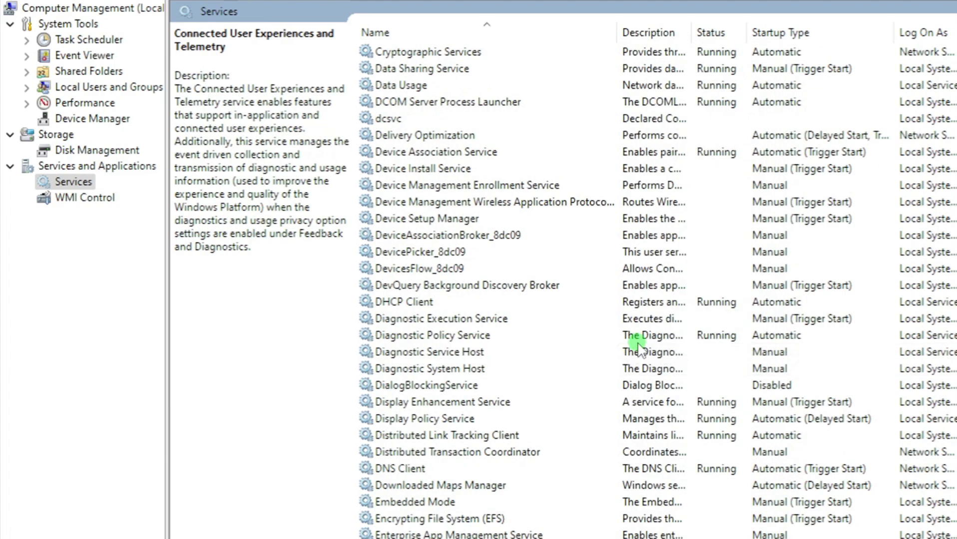
{"action": "scroll", "coordinate": [637, 344], "scroll_direction": "up", "scroll_amount": 12}
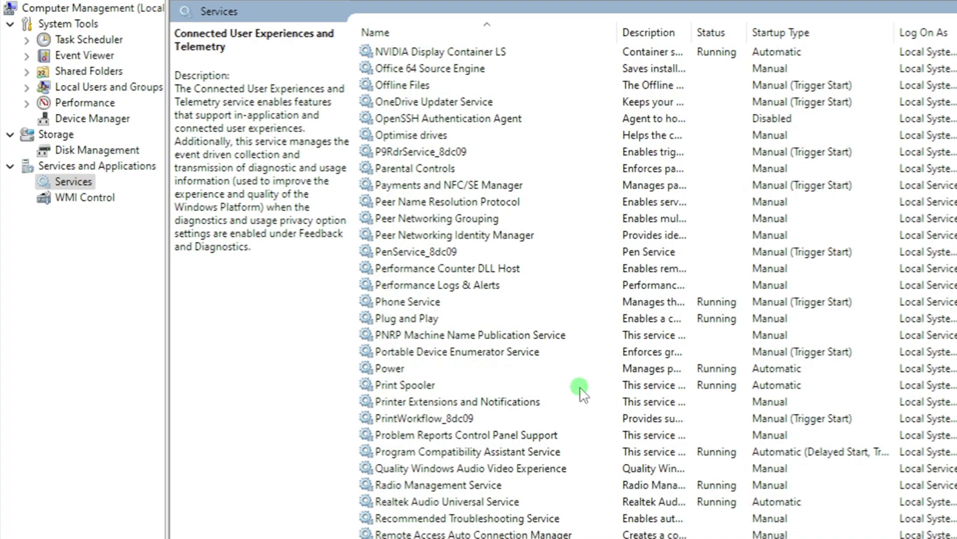
{"action": "scroll", "coordinate": [576, 390], "scroll_direction": "down", "scroll_amount": 3}
{"action": "left_click", "coordinate": [424, 302]}
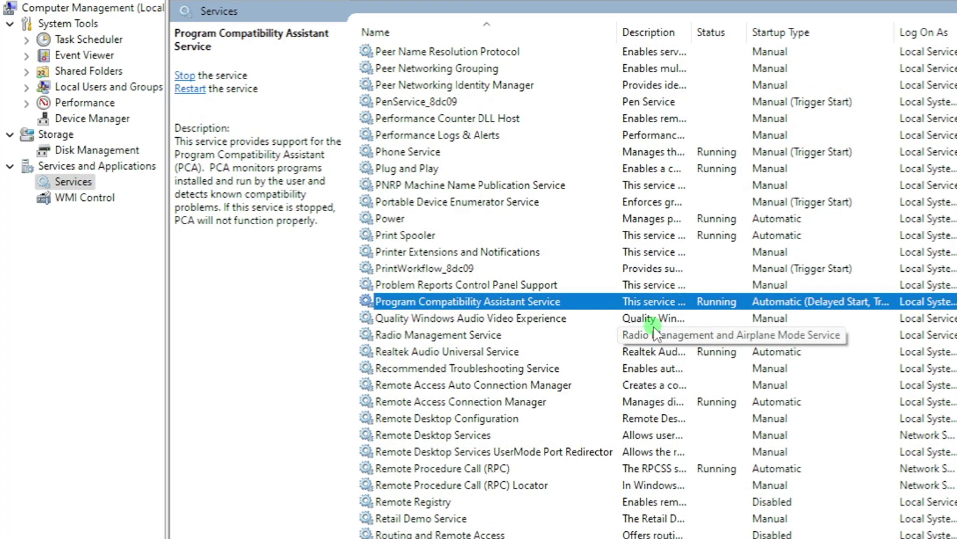
{"action": "right_click", "coordinate": [613, 302]}
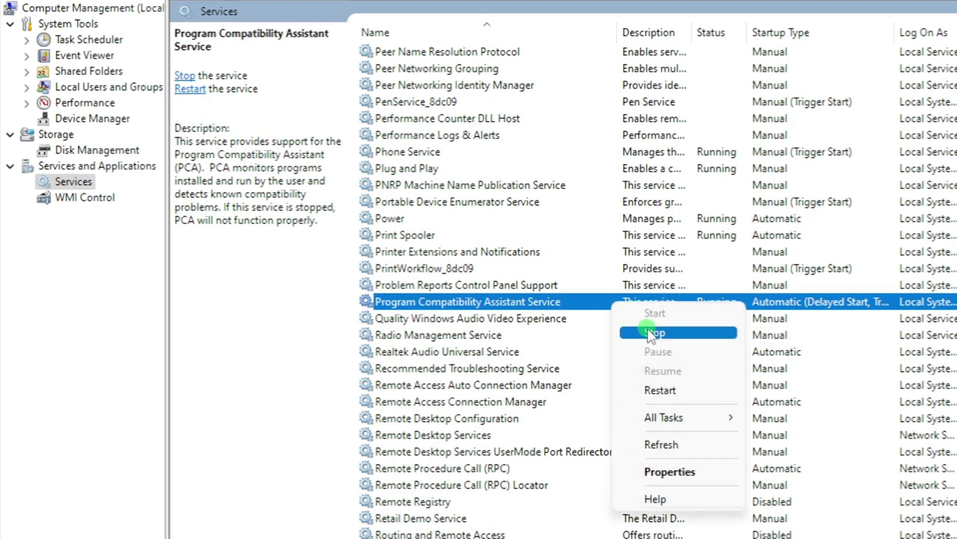
{"action": "left_click", "coordinate": [650, 333]}
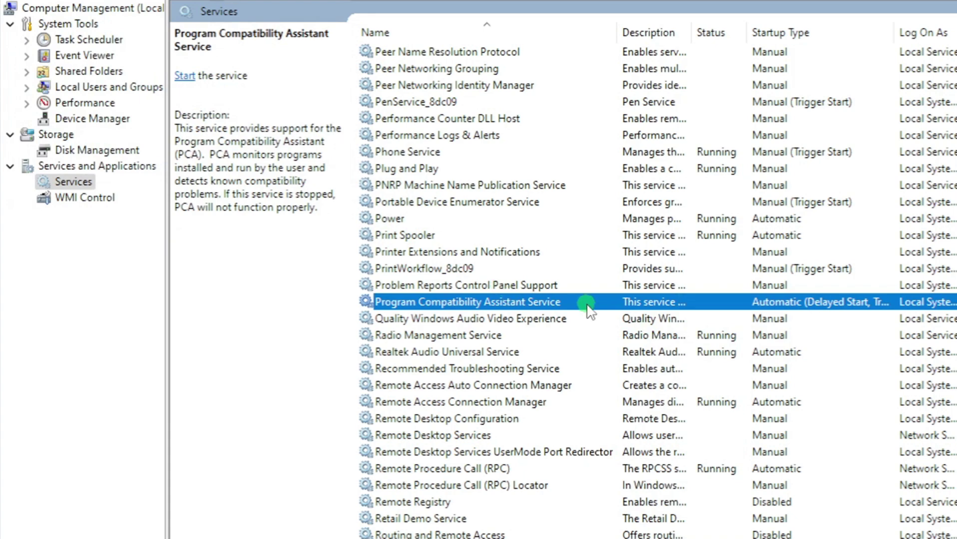
{"action": "right_click", "coordinate": [586, 302]}
{"action": "left_click", "coordinate": [656, 474]}
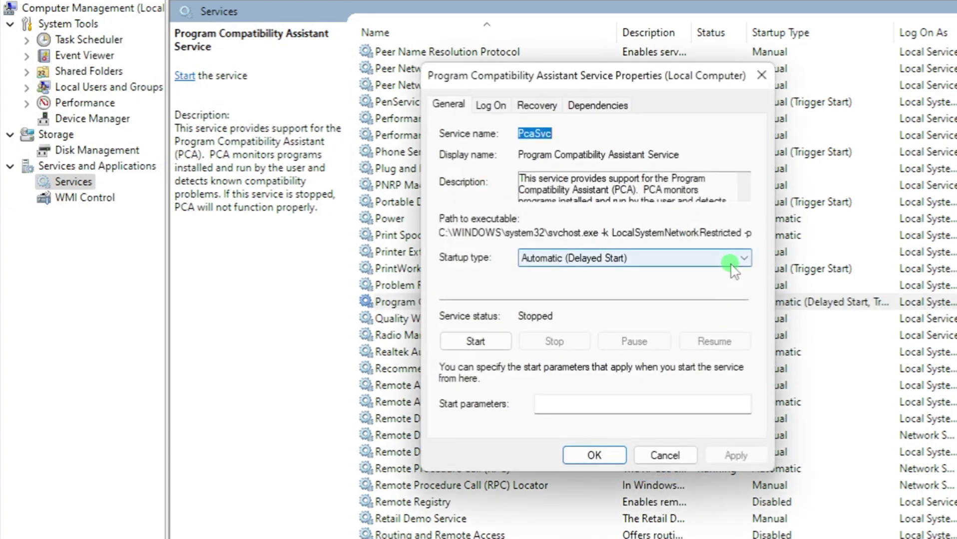
{"action": "left_click", "coordinate": [730, 263]}
{"action": "left_click", "coordinate": [598, 305]}
{"action": "left_click", "coordinate": [593, 455]}
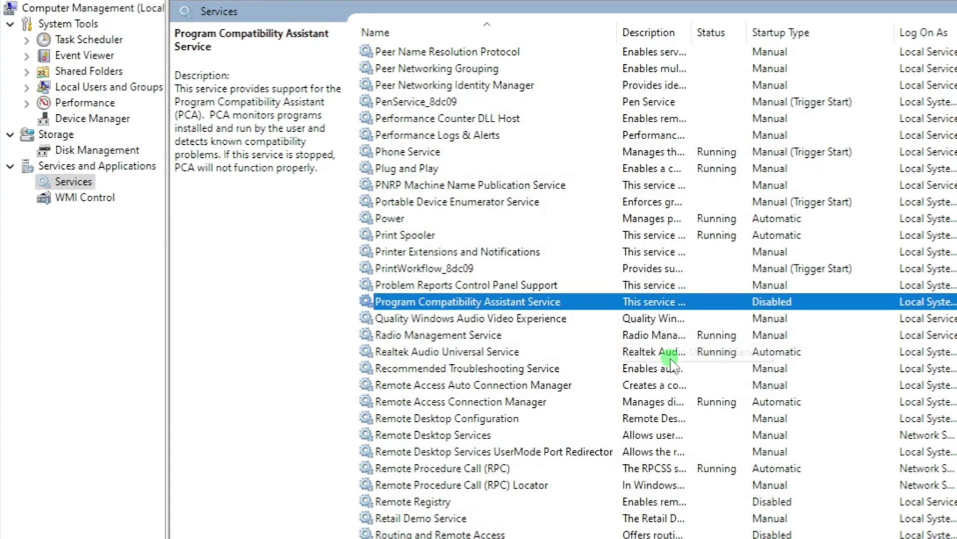
- Select the Touch Keyboard and Handwriting Panel Service and read its description
{"action": "scroll", "coordinate": [670, 359], "scroll_direction": "down", "scroll_amount": 19}
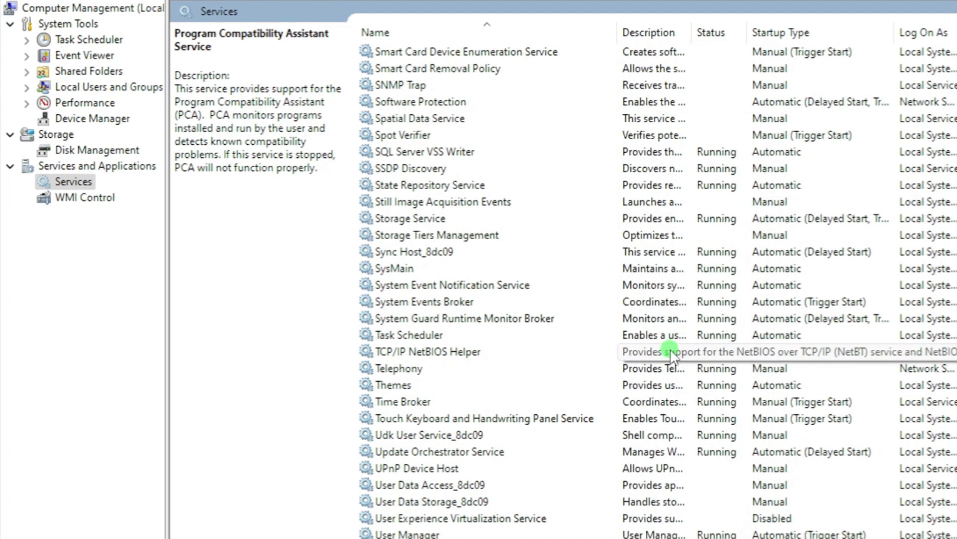
{"action": "left_click", "coordinate": [544, 169]}
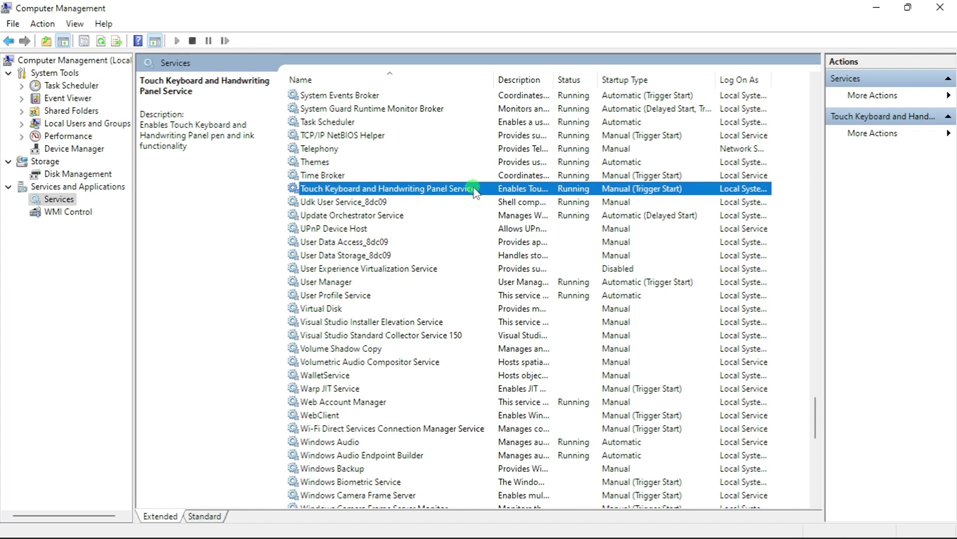
- Review the group of ASUS services from ASUS App Service to ASUS System Diagnosis
{"action": "left_click_drag", "start_coordinate": [810, 428], "coordinate": [842, 97]}
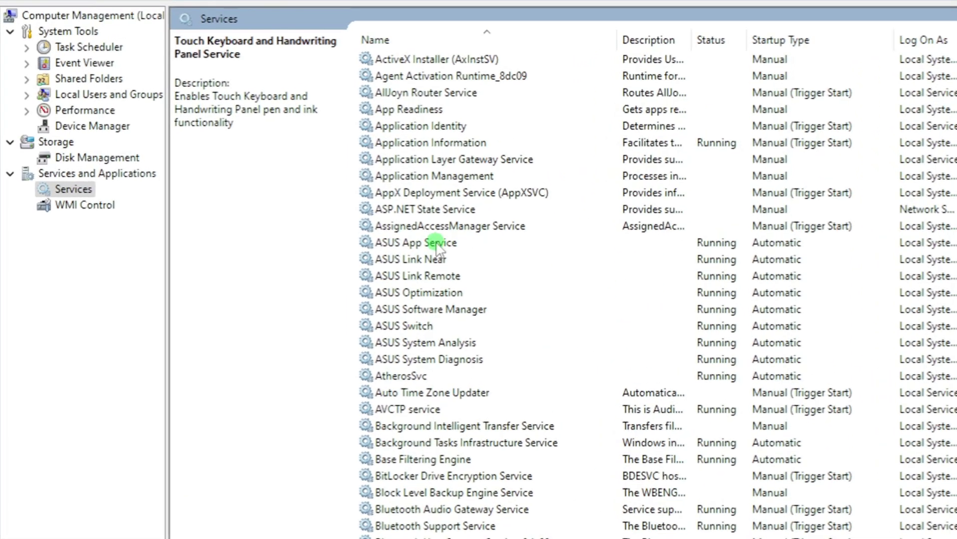
{"action": "left_click", "coordinate": [351, 242]}
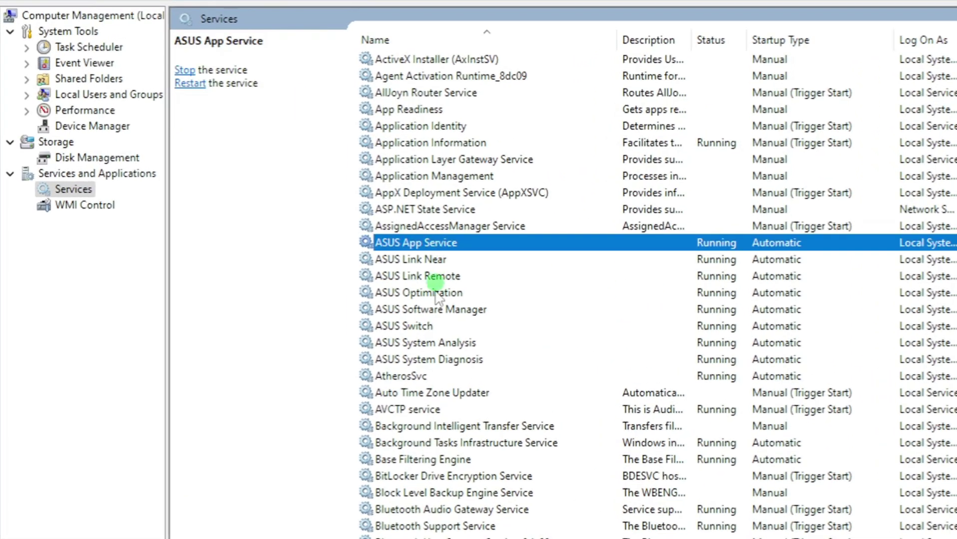
{"action": "left_click", "coordinate": [432, 360]}
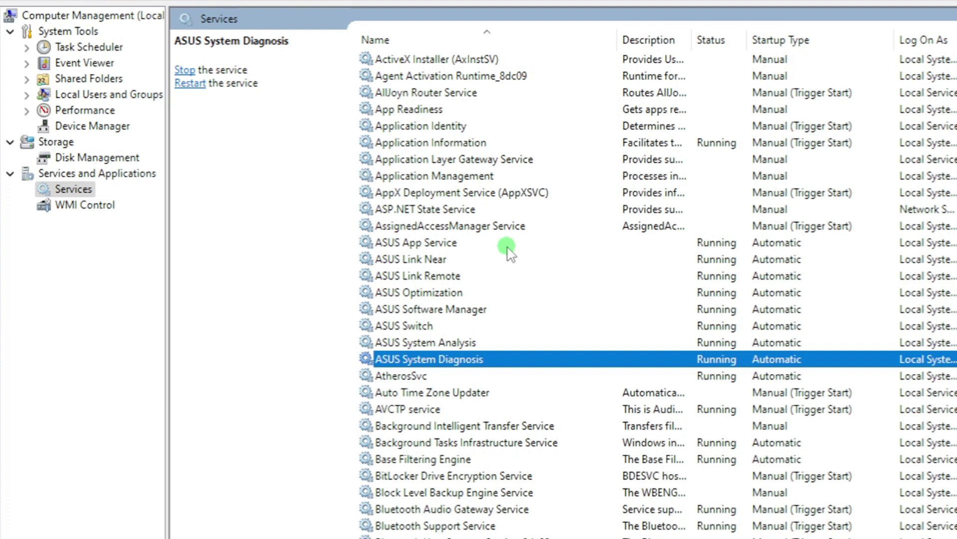
- Stop the ASUS Switch service and set its startup type to Disabled
{"action": "left_click", "coordinate": [439, 326]}
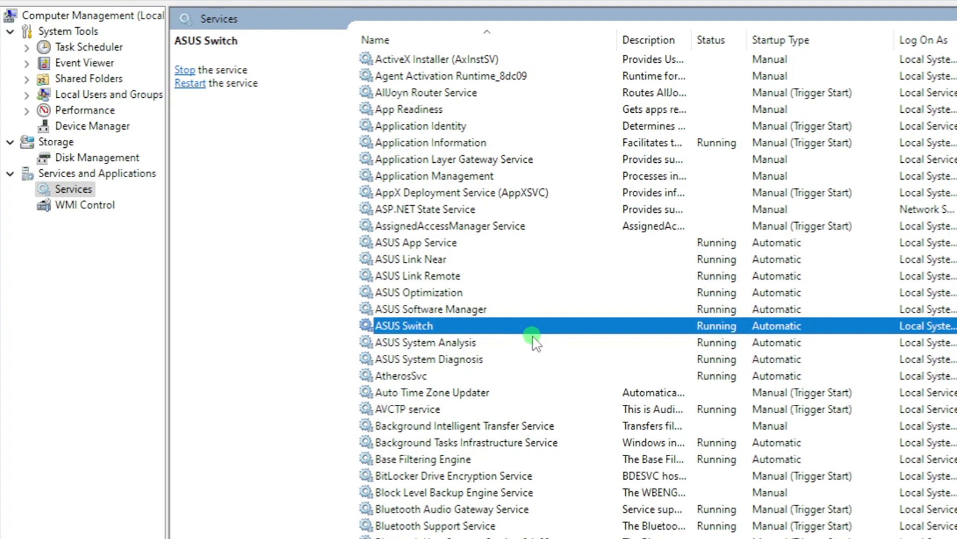
{"action": "right_click", "coordinate": [532, 335]}
{"action": "left_click", "coordinate": [599, 360]}
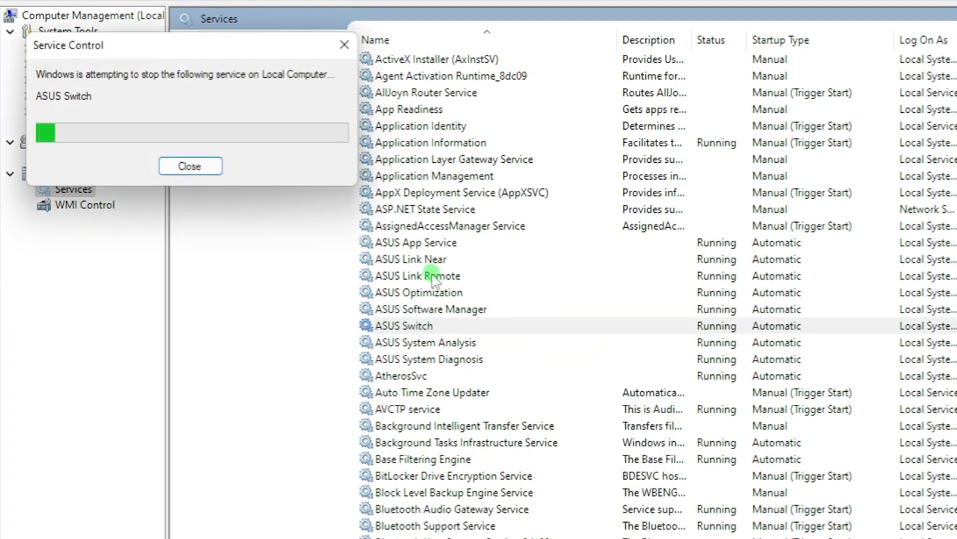
{"action": "right_click", "coordinate": [503, 320]}
{"action": "left_click", "coordinate": [574, 489]}
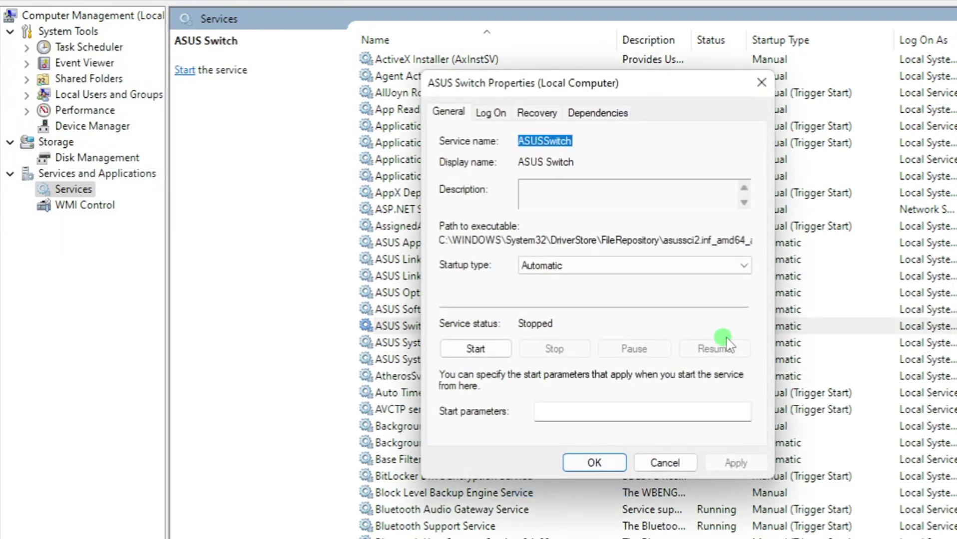
{"action": "left_click", "coordinate": [745, 266]}
{"action": "left_click", "coordinate": [608, 314]}
{"action": "left_click", "coordinate": [593, 462]}
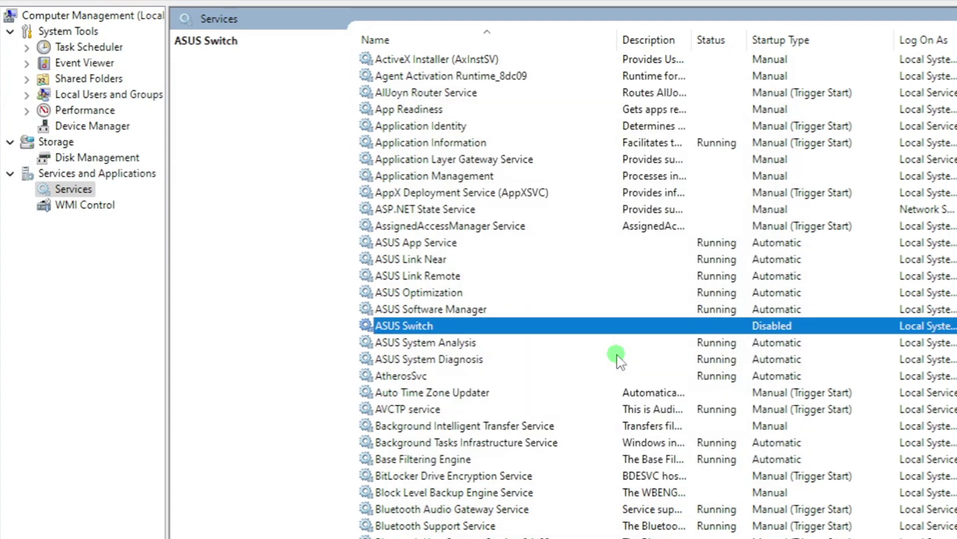
- Check the ASUS Link Near and ASUS Link Remote services, and close Computer Management
{"action": "left_click", "coordinate": [462, 259]}
{"action": "left_click", "coordinate": [499, 277]}
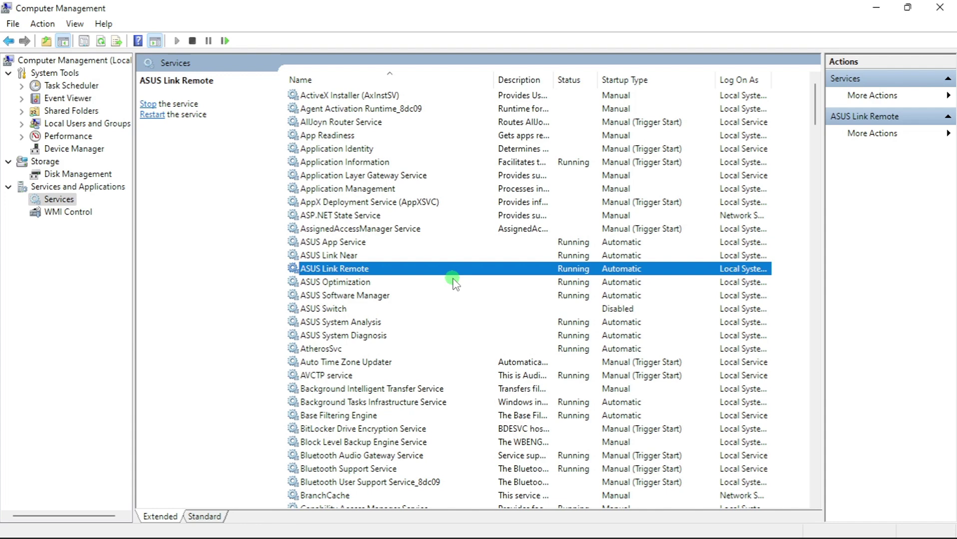
{"action": "left_click", "coordinate": [940, 7]}
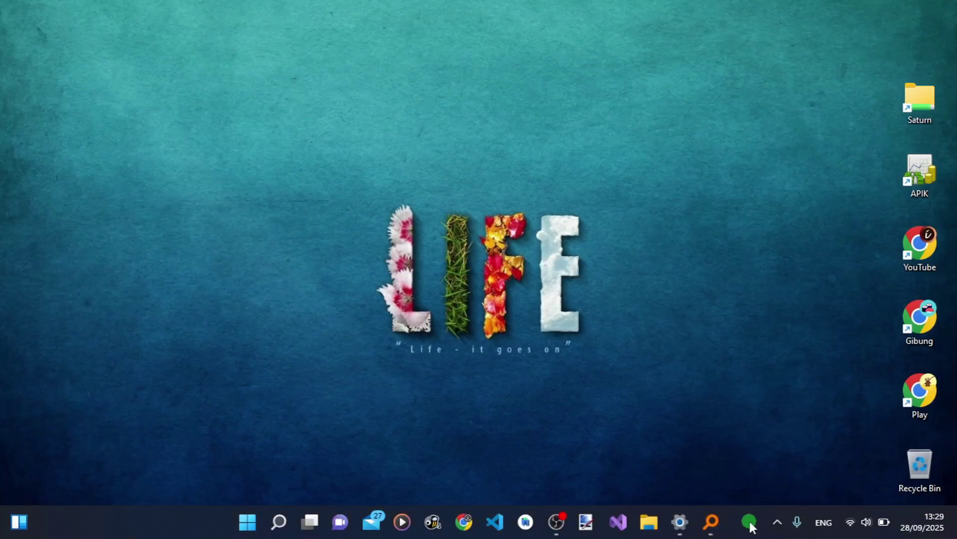